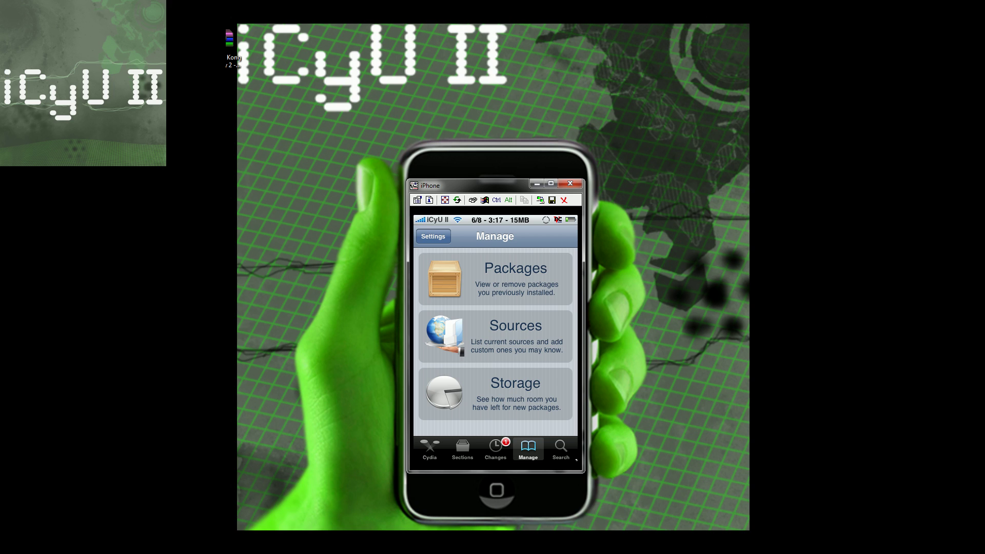
Step: Show Cydia's Sources list, starting then cancelling a wherethewoozlewasnt.com/cydia/ source entry
left_click(495, 336)
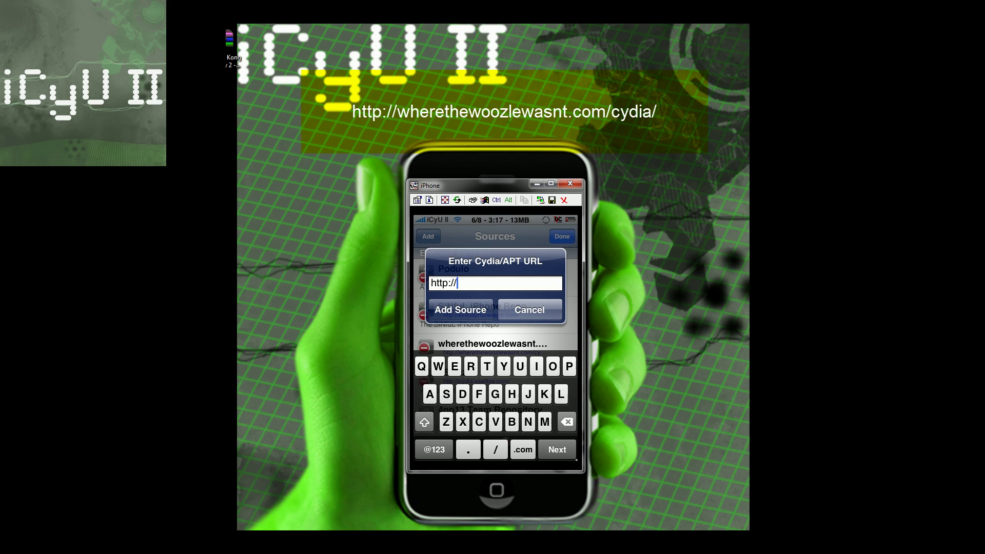
left_click(437, 367)
type("herethe")
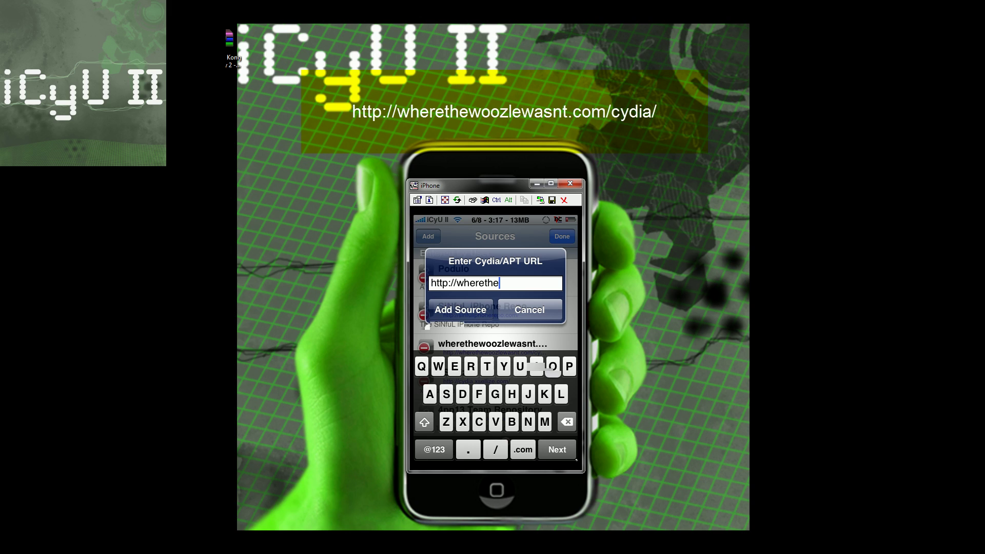
type("woozlewasnt.com/cydia/")
left_click(530, 310)
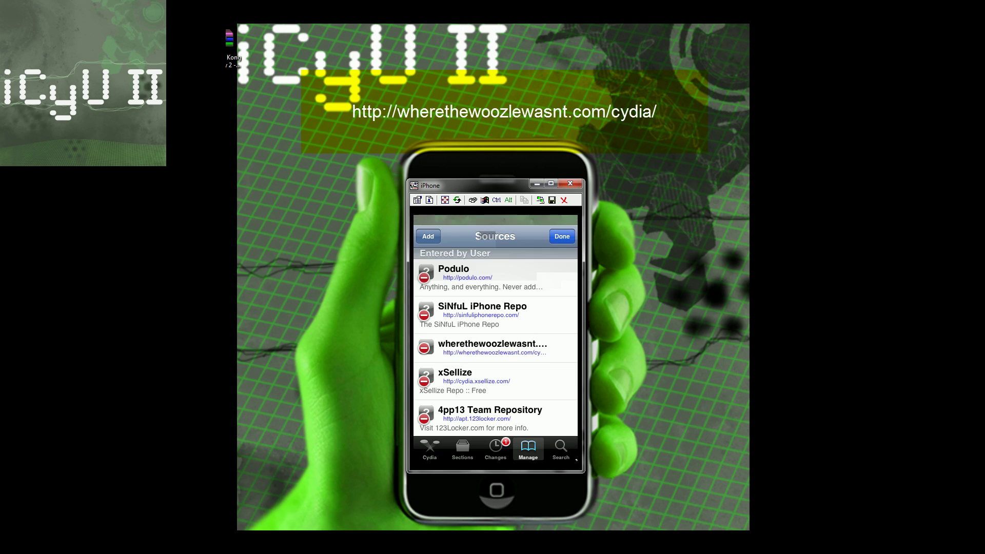
Step: Browse the wherethewoozlewasnt.com source's ControlPad and SNES (HD) packages, then return home
left_click(562, 237)
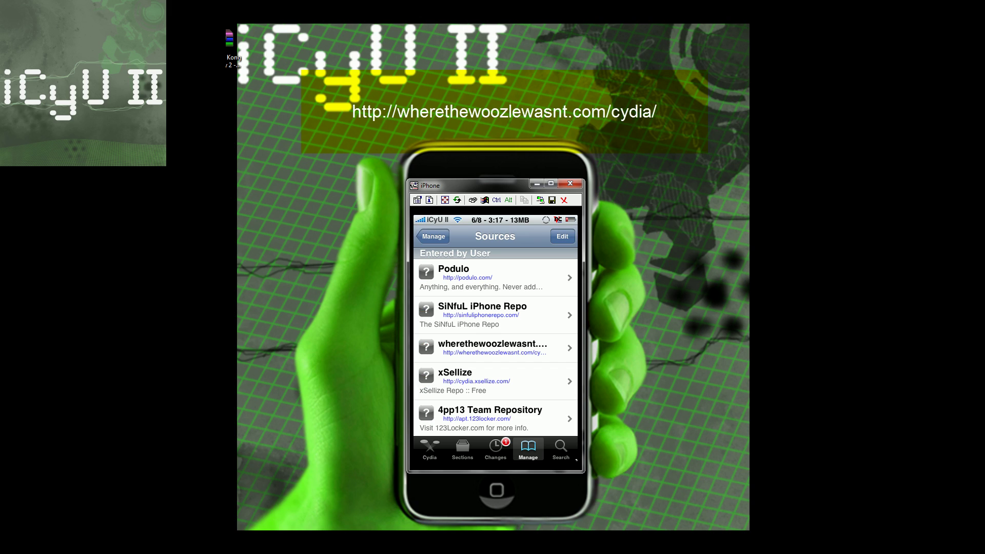
left_click(493, 348)
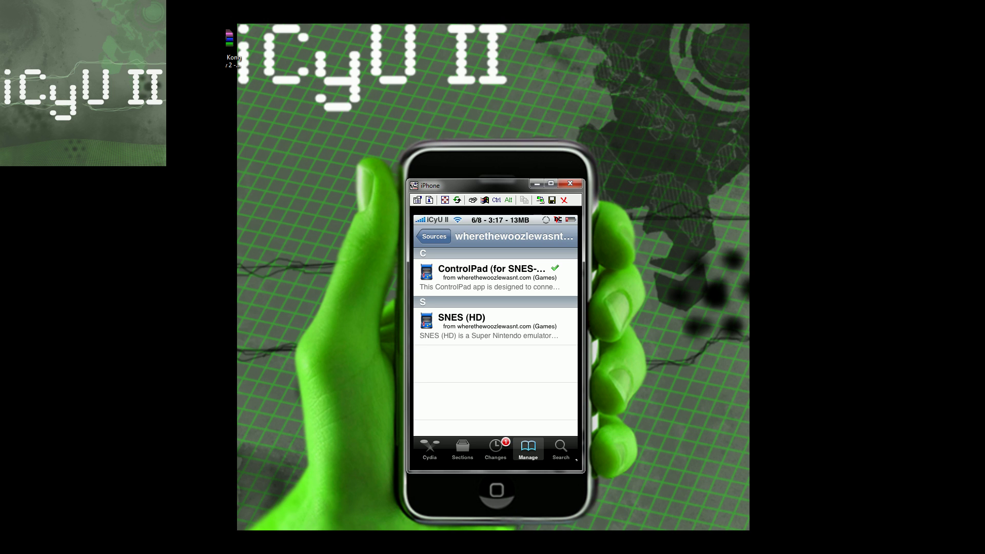
right_click(576, 461)
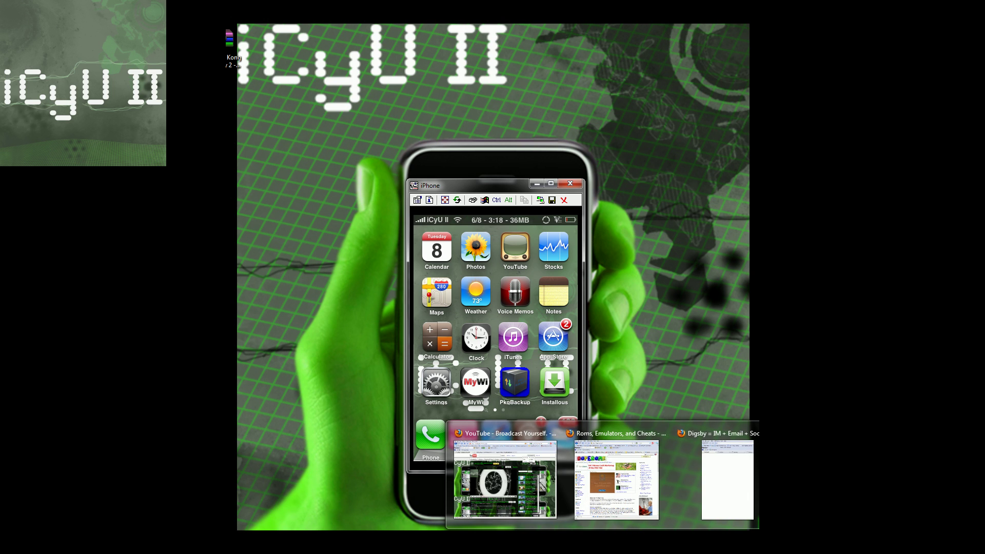
Step: Bring up Firefox on doperoms.com and scroll to the Super Nintendo Snes link in the ROMs sidebar
left_click(615, 477)
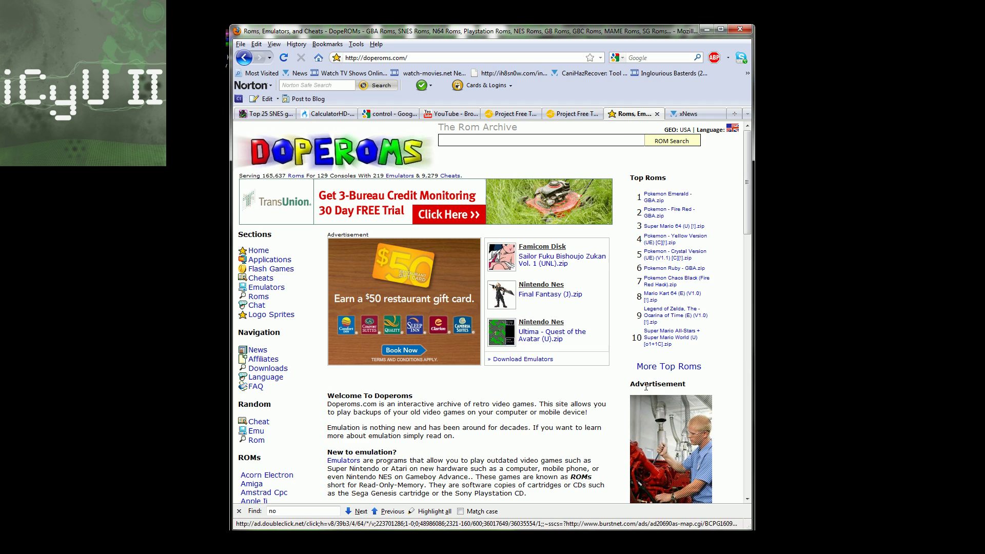
double_click(556, 35)
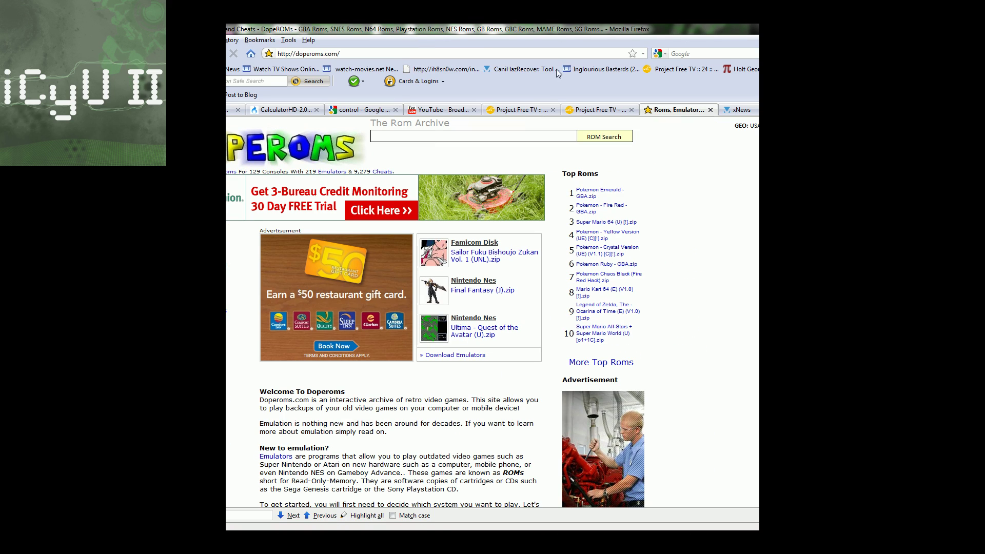
double_click(541, 31)
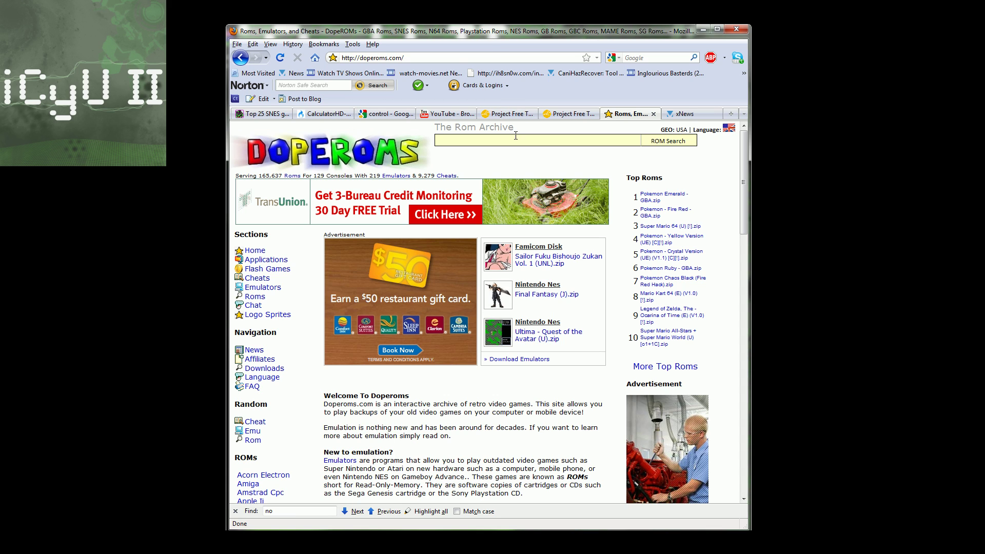
scroll(513, 130, "down", 12)
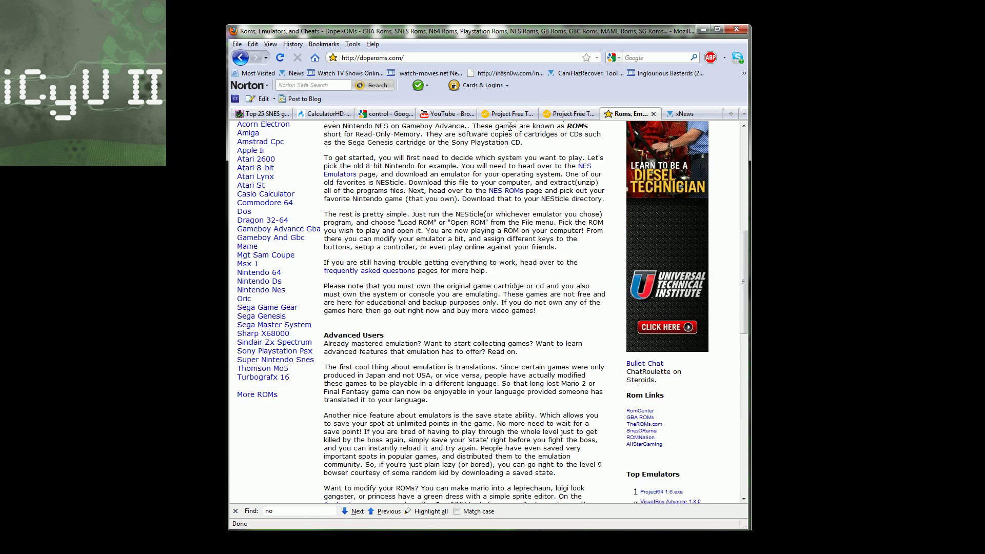
scroll(510, 127, "down", 4)
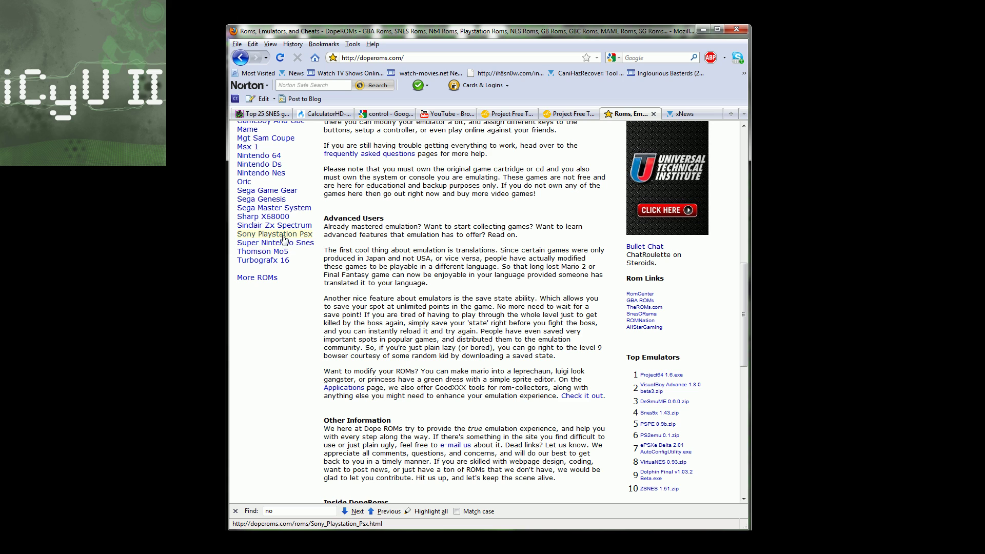
Step: Open the Super Nintendo Snes ROMs page and search it for 'donkey kong'
left_click(290, 247)
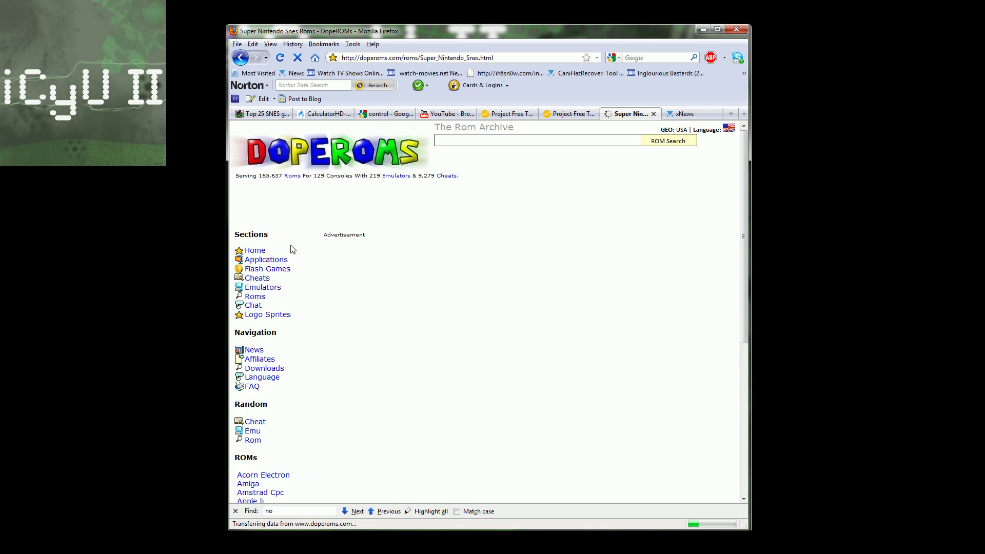
scroll(473, 340, "down", 6)
type("donkey kong")
key("Left")
key("Left")
key("Left")
key("Left")
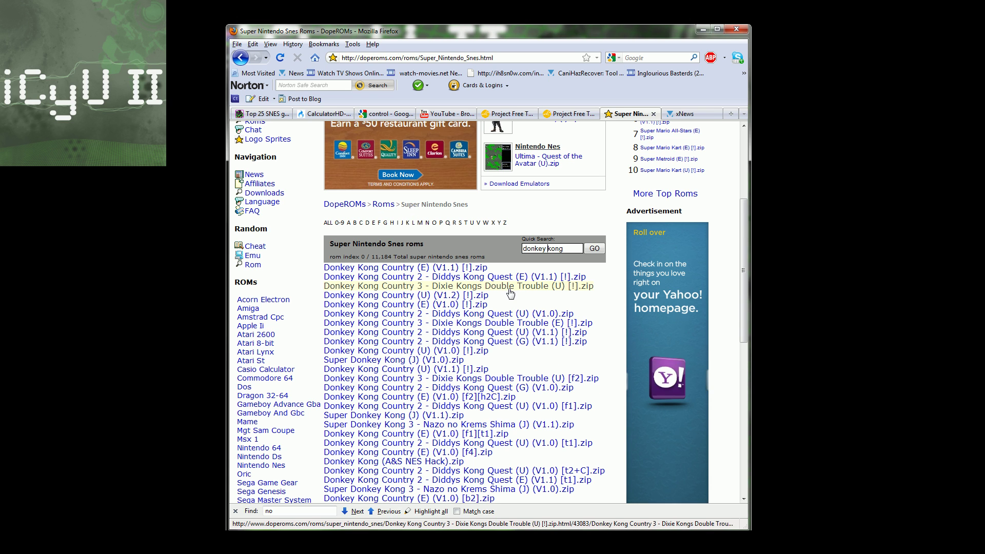
Step: Download Donkey Kong Country 2 - Diddys Kong Quest (E) (V1.1) [!].zip from its ROM page
left_click(497, 281)
scroll(446, 320, "down", 5)
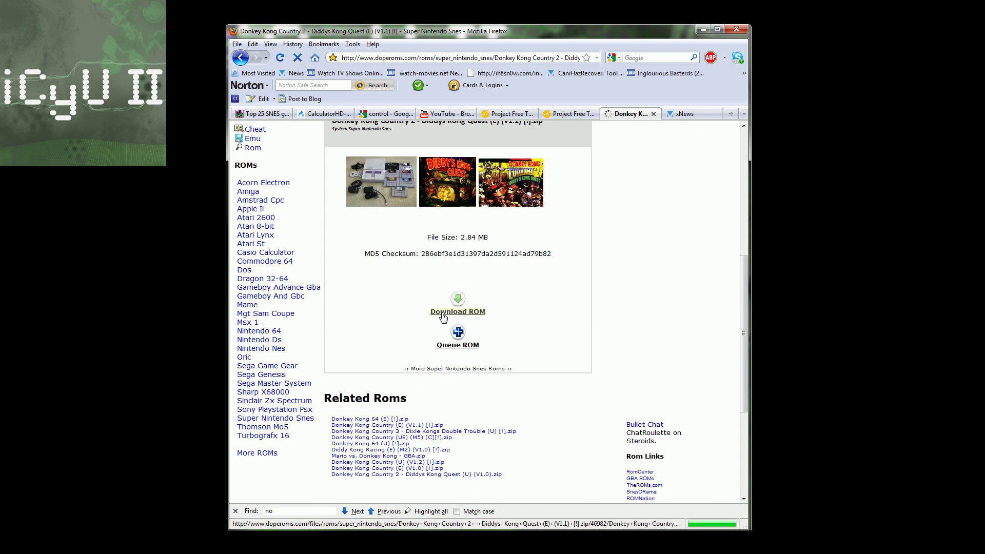
left_click(458, 359)
scroll(486, 372, "down", 15)
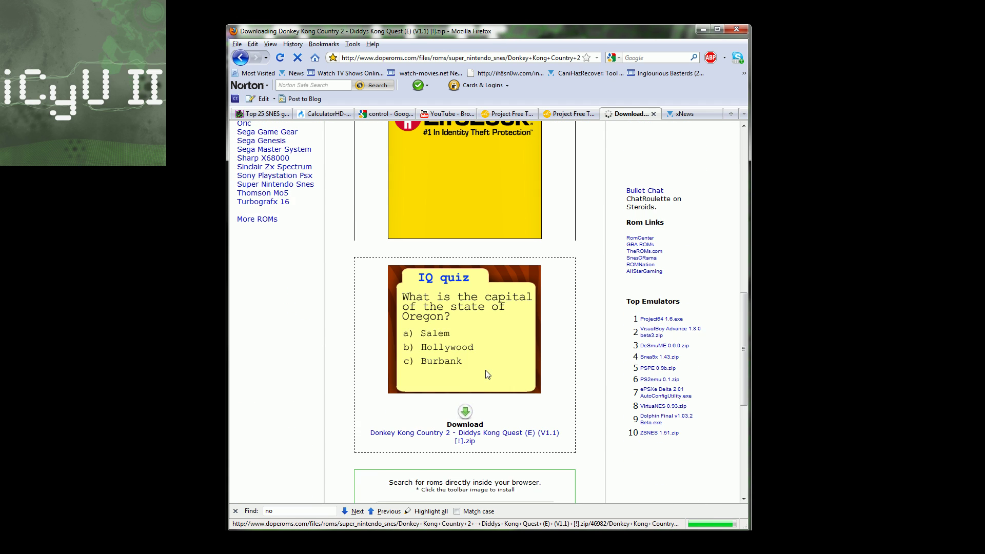
left_click(465, 354)
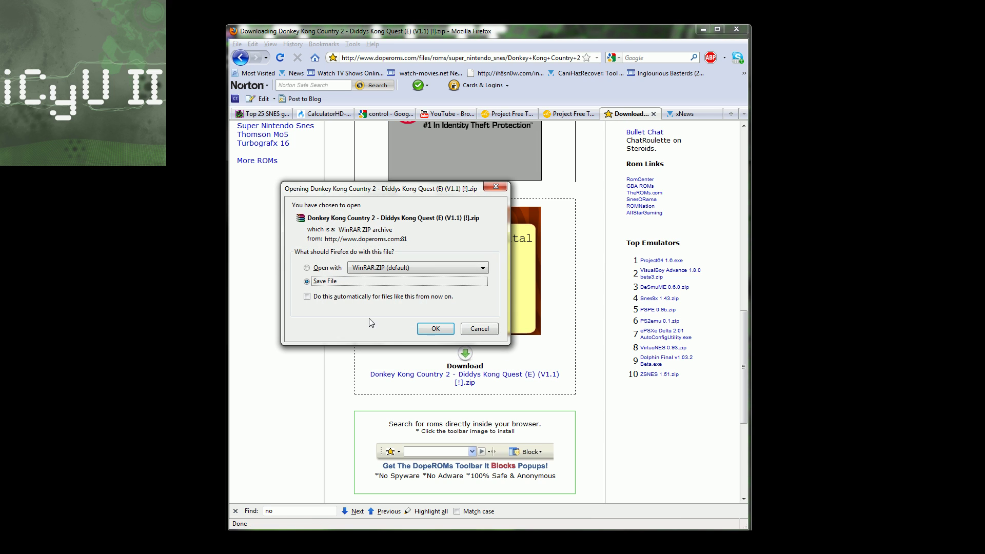
Step: Save the Donkey Kong Country 2 zip to disk and move the Downloads window down the desktop
left_click(435, 328)
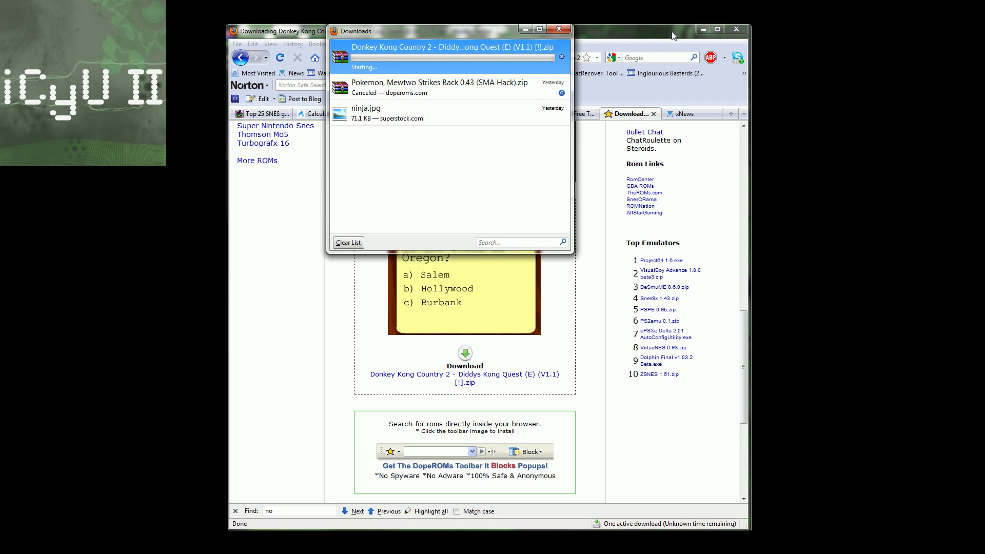
left_click(703, 30)
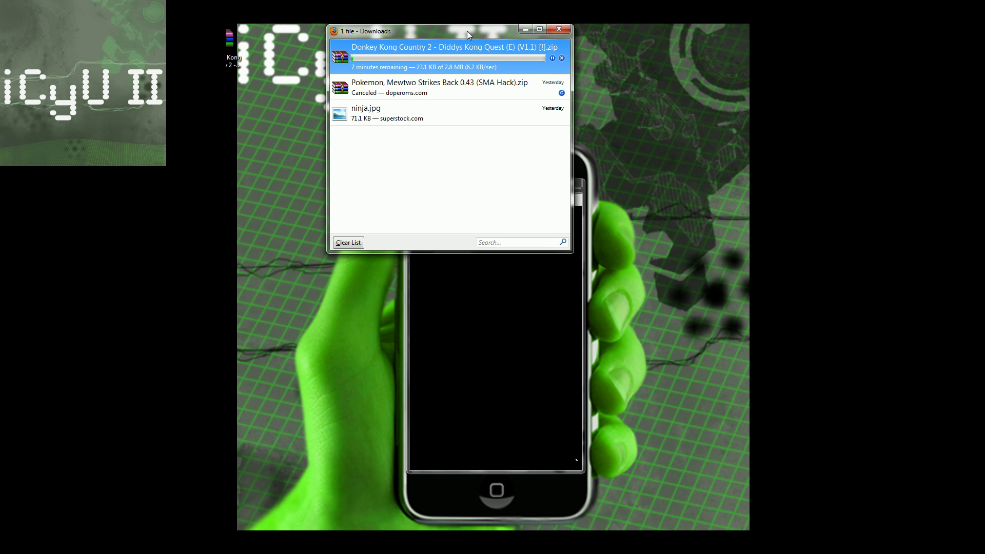
left_click_drag(467, 31, 525, 141)
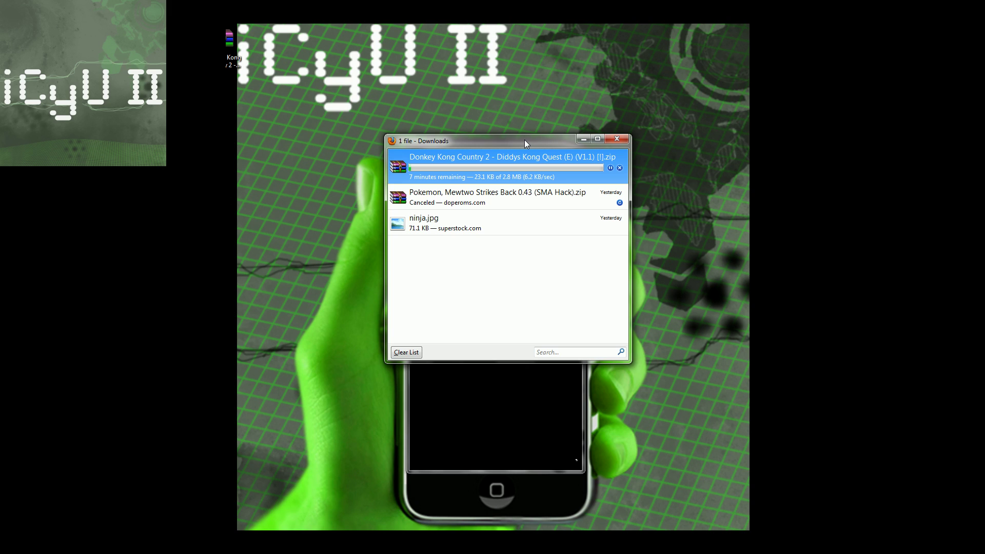
left_click_drag(525, 143, 504, 146)
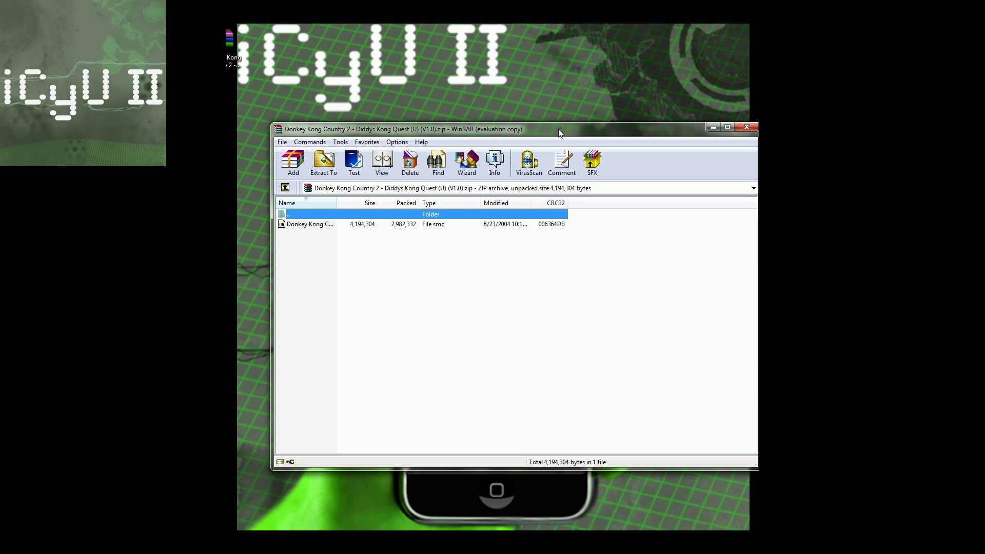
Step: Dismiss WinRAR's license reminder and drag the Donkey Kong Country 2 .smc ROM onto the desktop
left_click(575, 301)
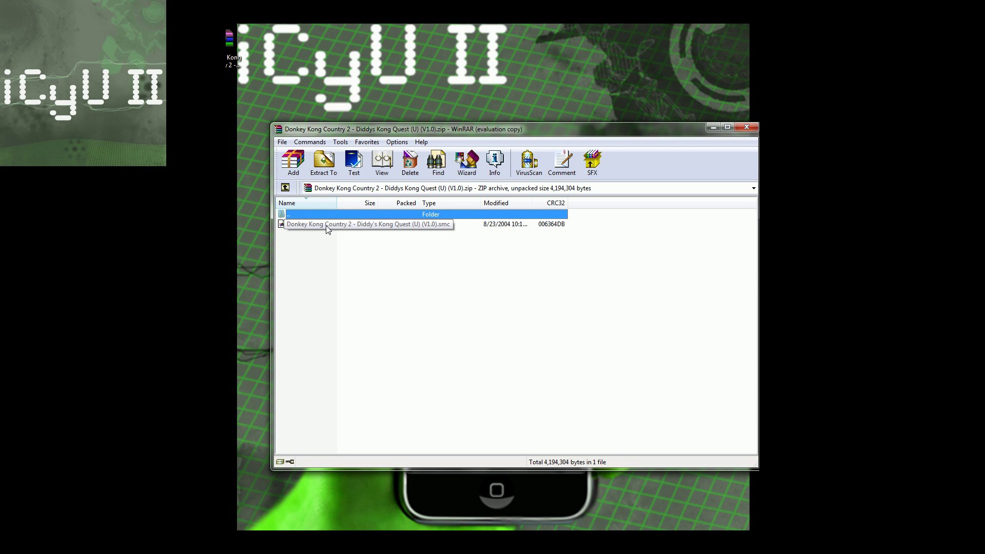
left_click_drag(325, 226, 434, 69)
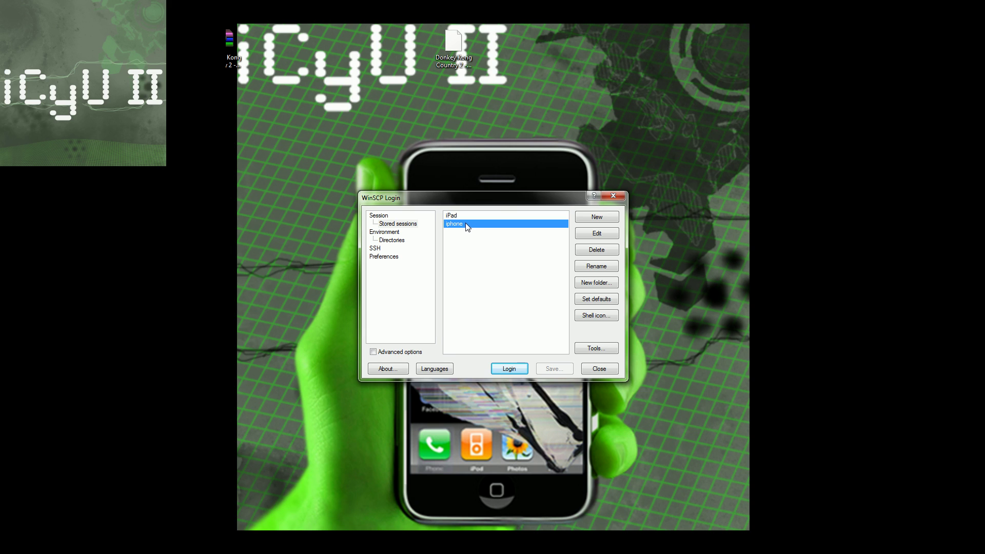
Step: Log in to the iPad session in WinSCP with the account password
right_click(468, 226)
key("Escape")
left_click(460, 215)
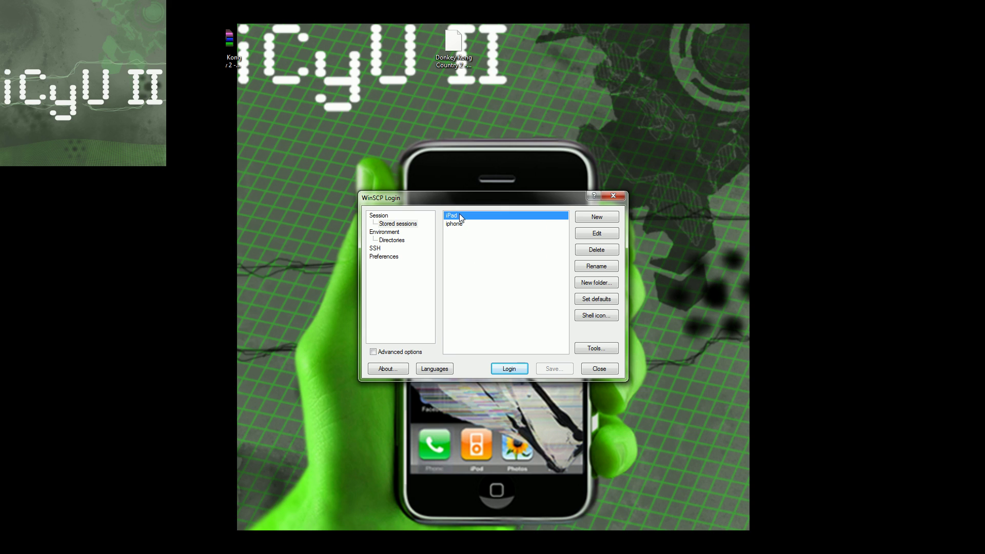
left_click(518, 369)
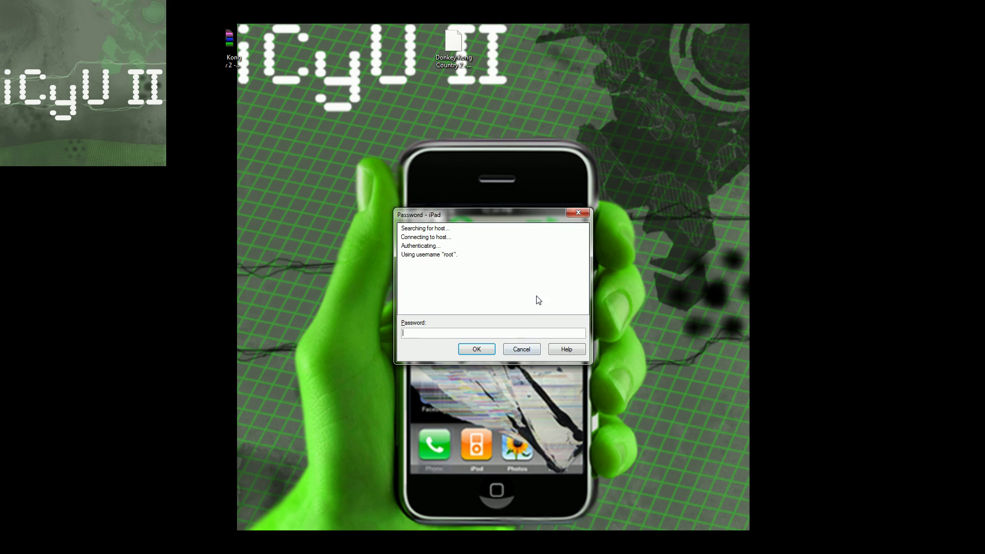
type("alpine")
key("Return")
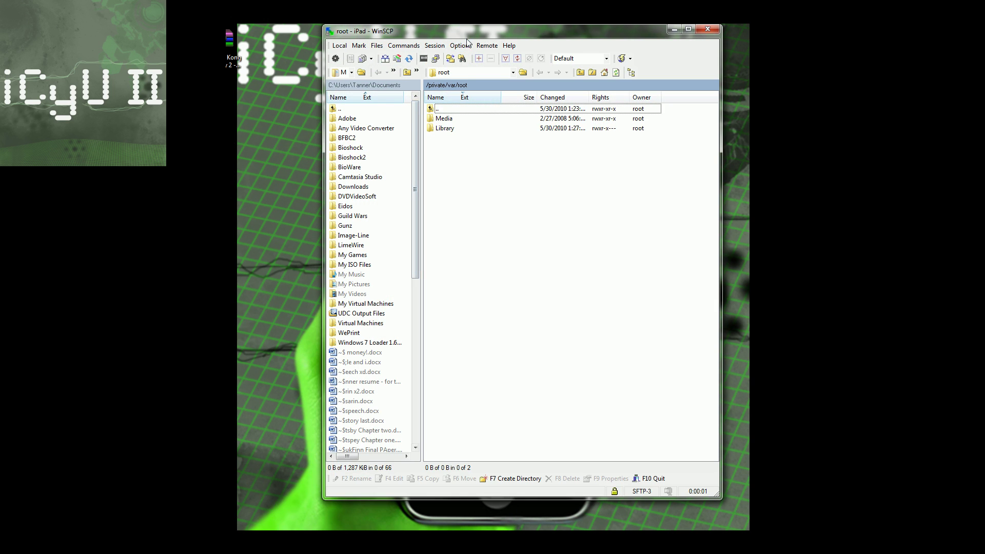
Step: Copy the ROM into /private/var/mobile/Media/ROMs/SNES, overwriting the existing file, then close WinSCP
double_click(424, 148)
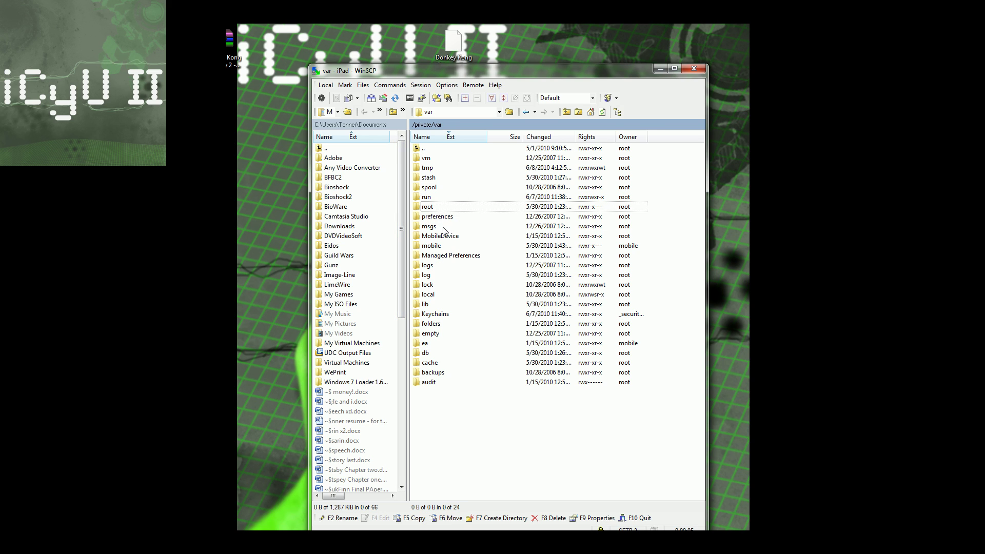
double_click(440, 245)
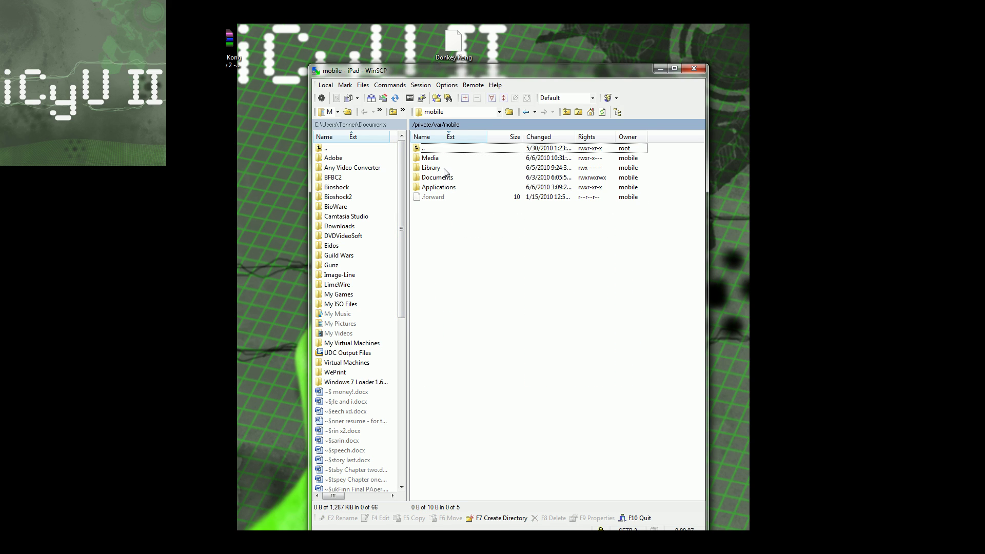
double_click(437, 159)
double_click(437, 167)
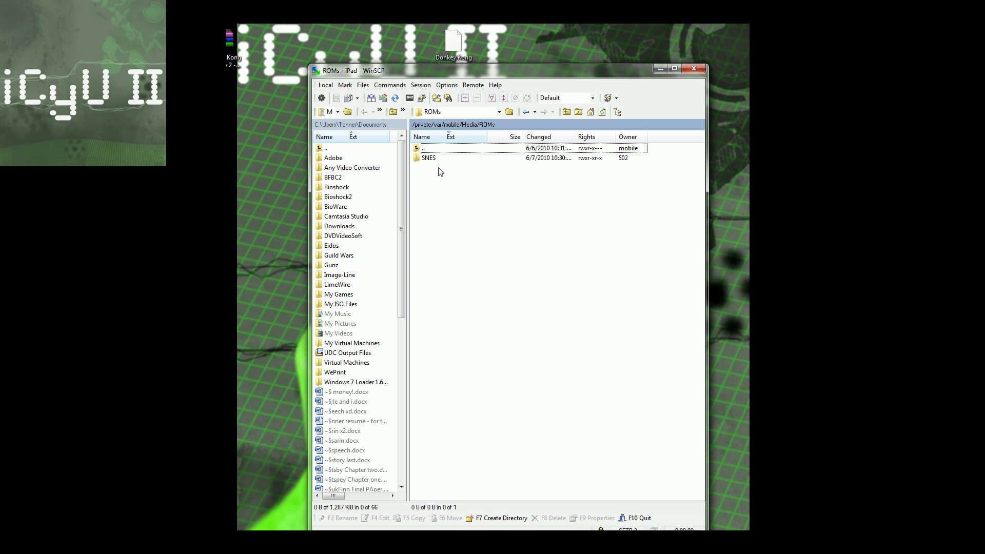
double_click(440, 159)
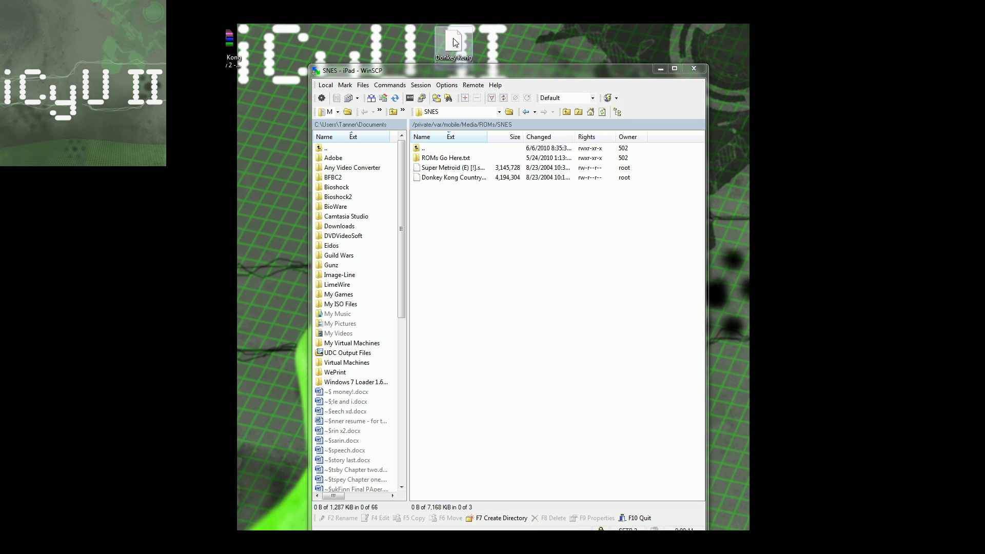
left_click_drag(457, 42, 510, 226)
left_click(524, 345)
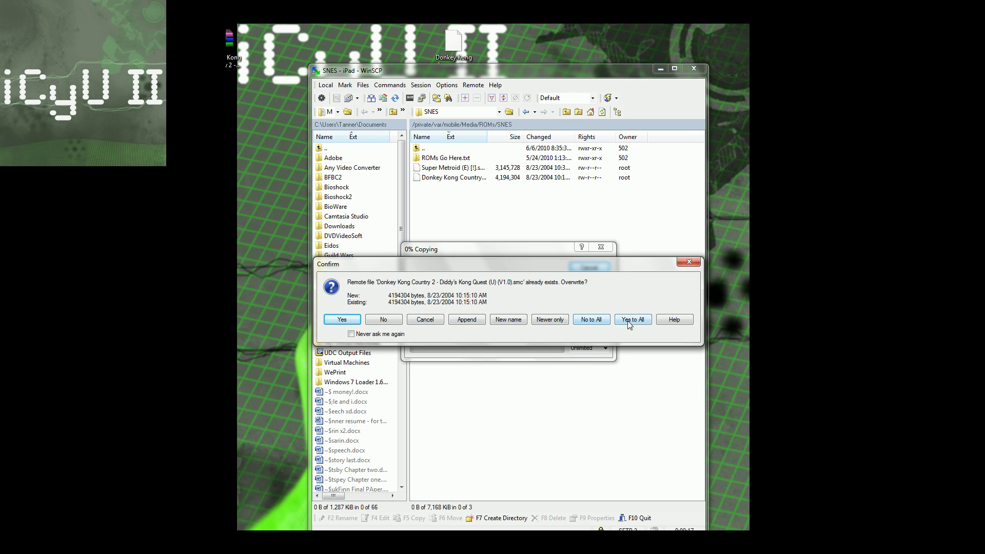
left_click(627, 321)
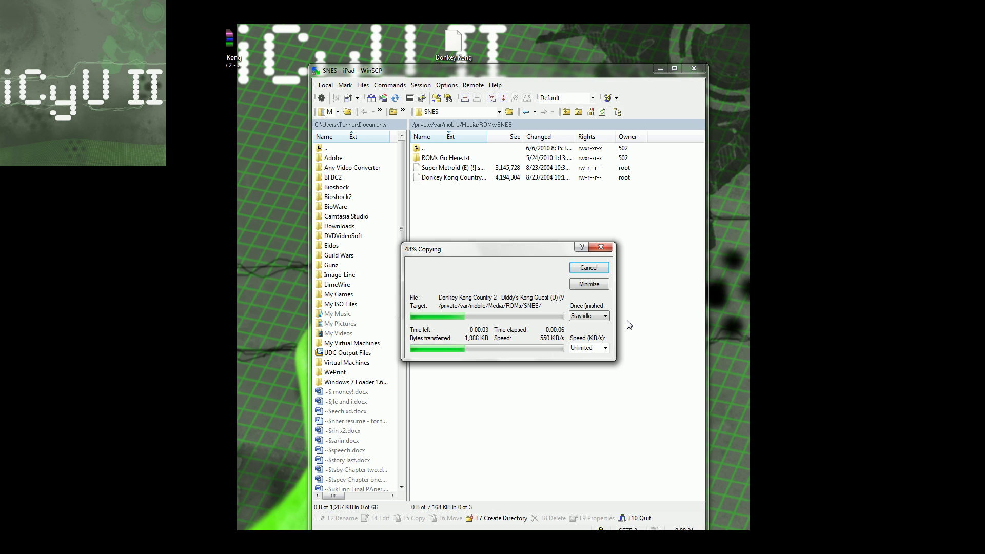
left_click(694, 68)
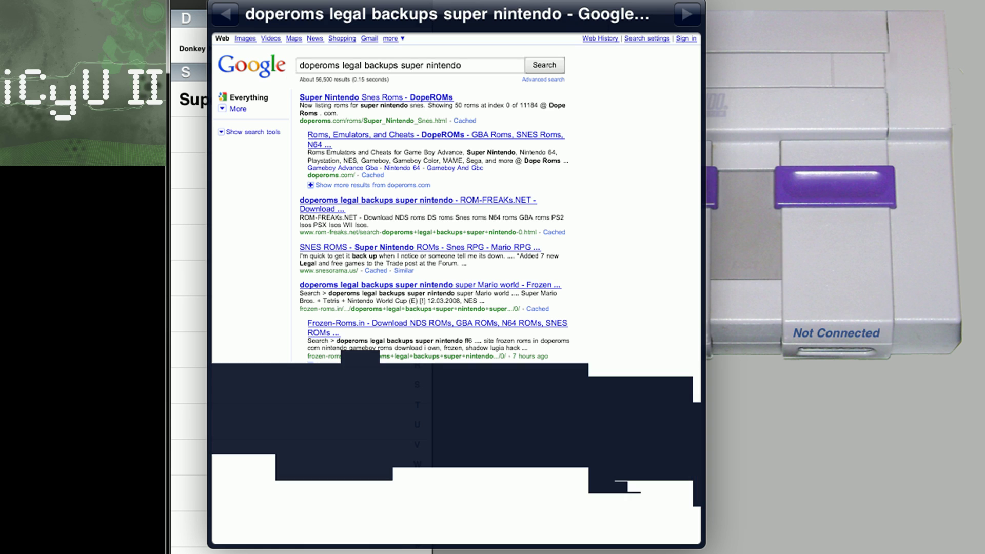
Step: Scroll down the DopeROMs Super Nintendo Snes ROM list and back up to the top
scroll(456, 287, "down", 5)
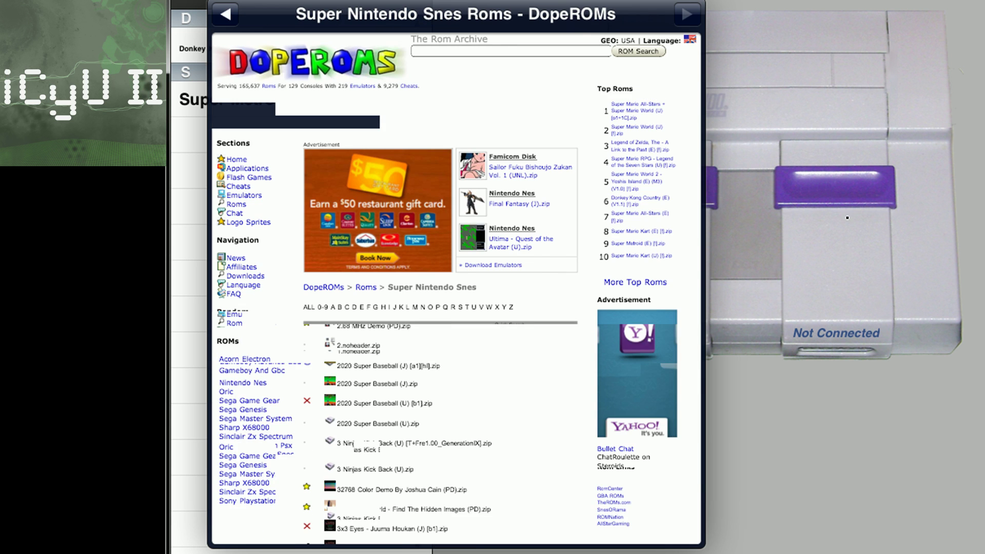
scroll(456, 288, "up", 3)
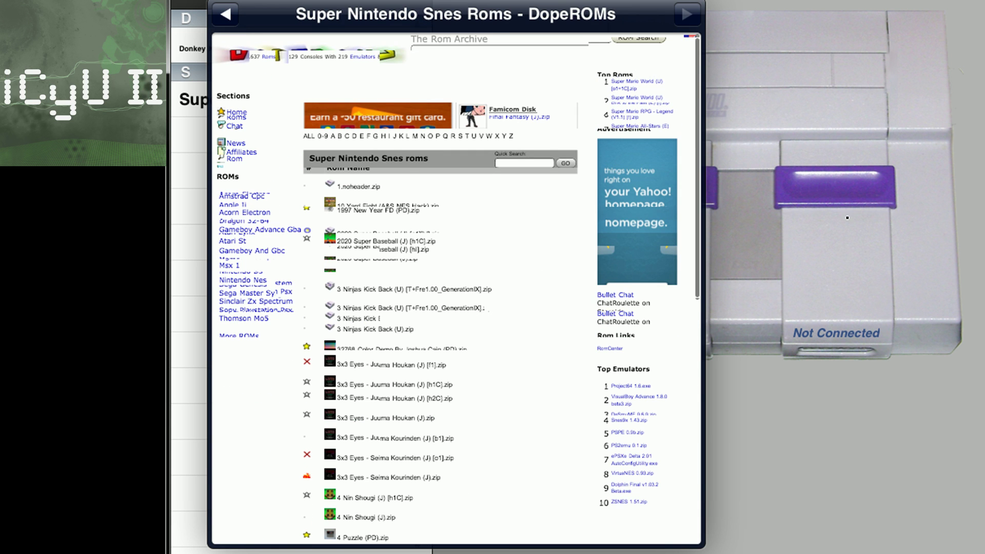
scroll(456, 288, "up", 3)
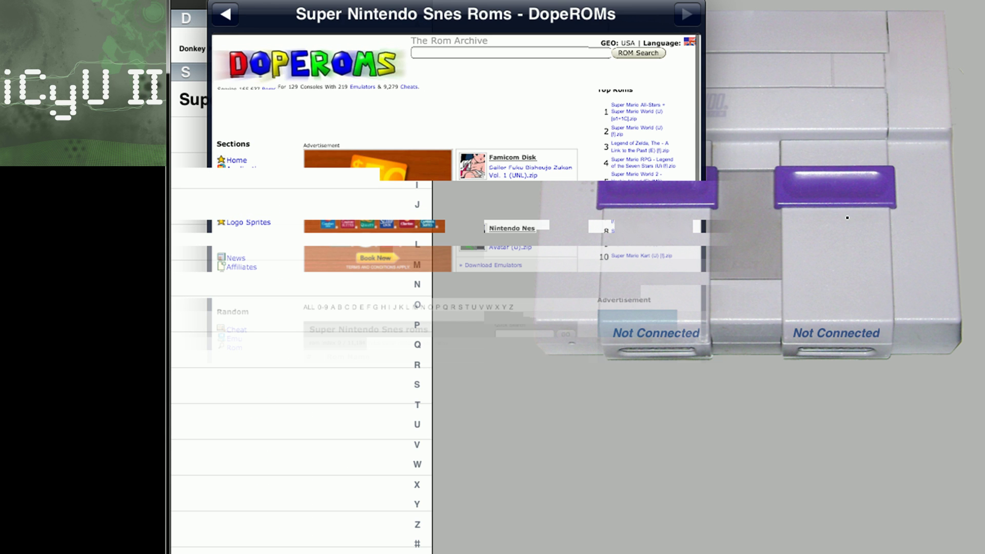